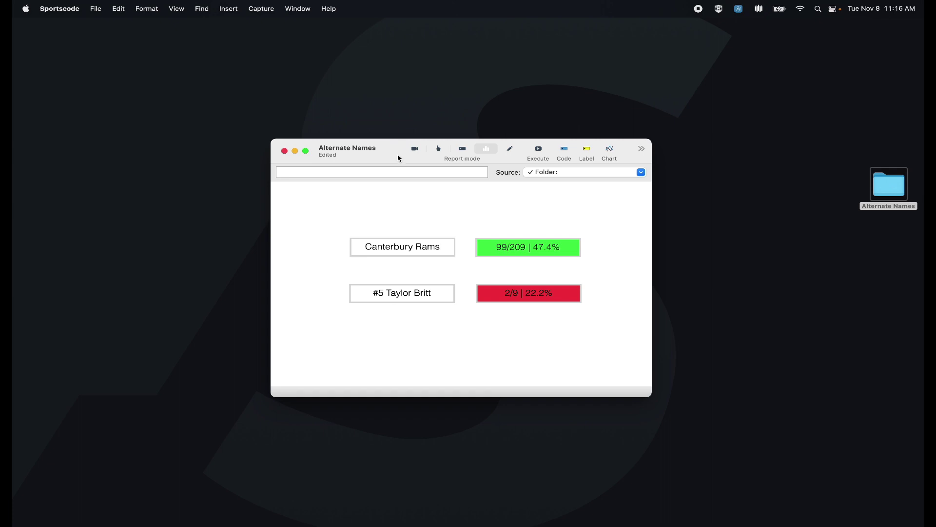
Step: In edit mode, add Wellington Saints as a fifth alternate name for the Canterbury Rams button
{"action": "left_click", "coordinate": [509, 148]}
{"action": "double_click", "coordinate": [409, 248]}
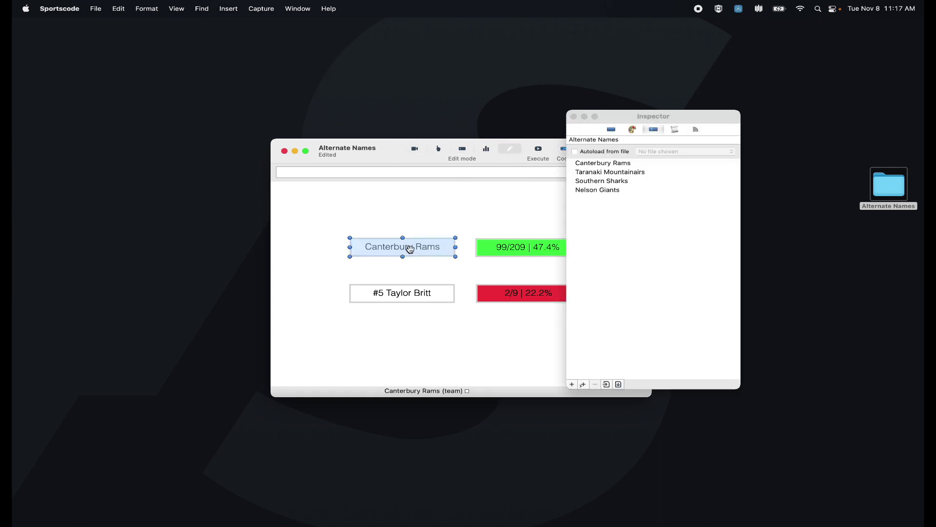
{"action": "left_click_drag", "start_coordinate": [654, 127], "coordinate": [647, 126]}
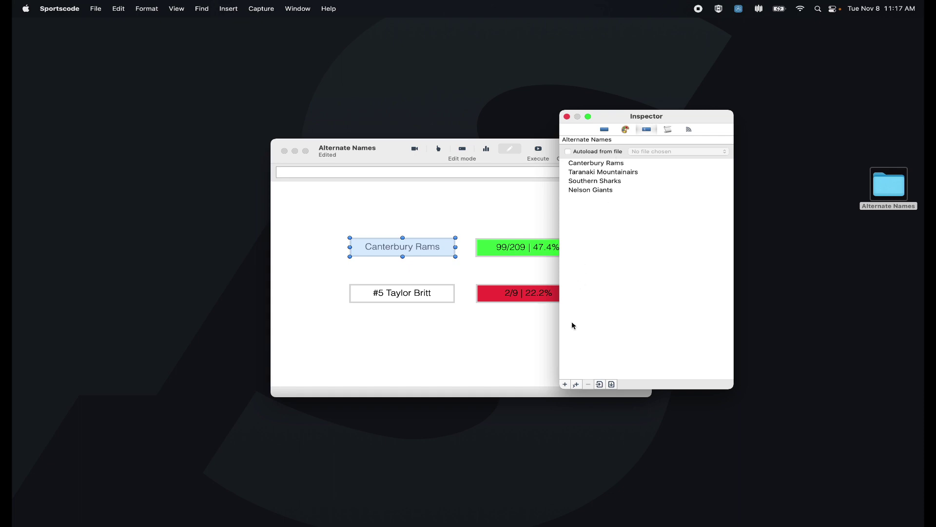
{"action": "left_click", "coordinate": [566, 384]}
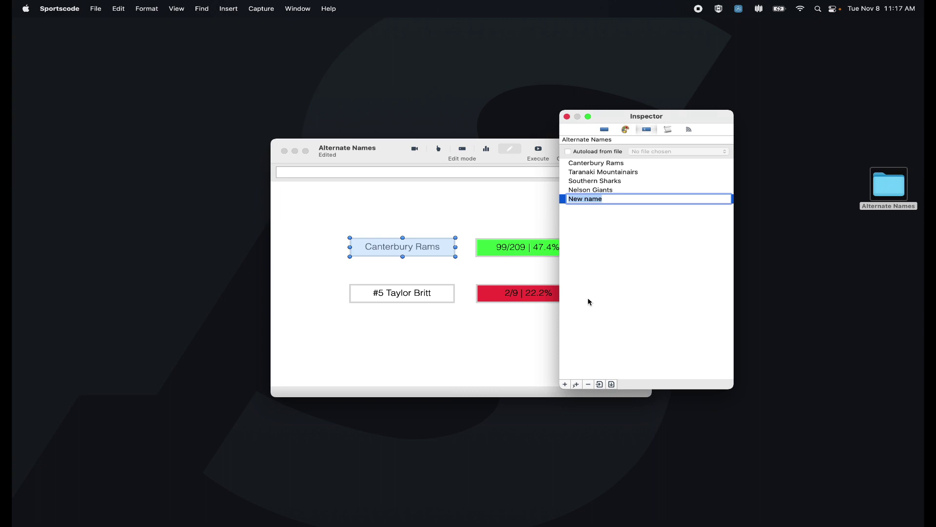
{"action": "type", "text": "Wellington Saints"}
{"action": "left_click", "coordinate": [567, 116]}
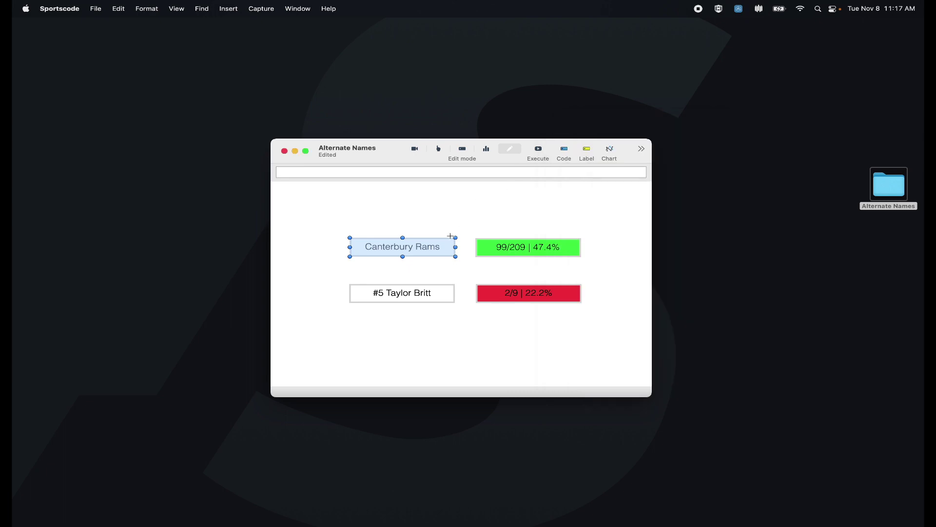
{"action": "right_click", "coordinate": [432, 252]}
{"action": "mouse_move", "coordinate": [451, 276]}
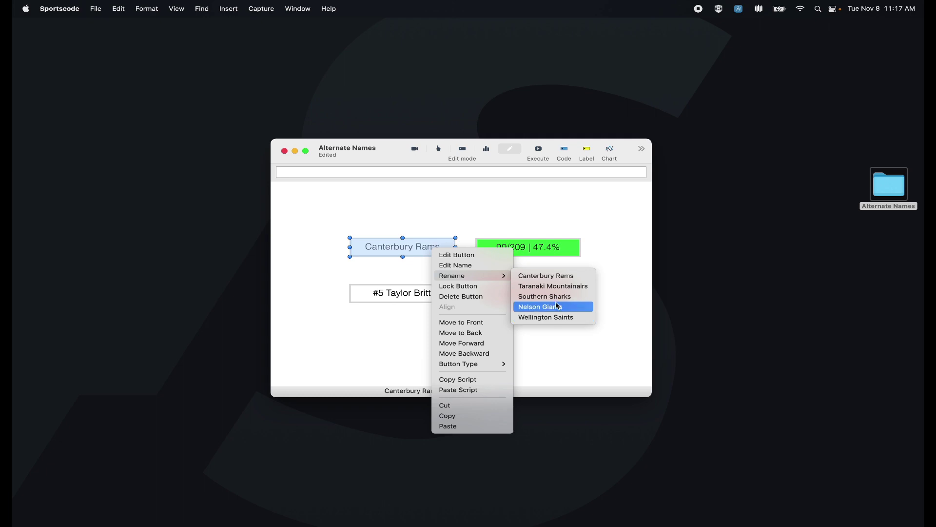
{"action": "left_click", "coordinate": [564, 219]}
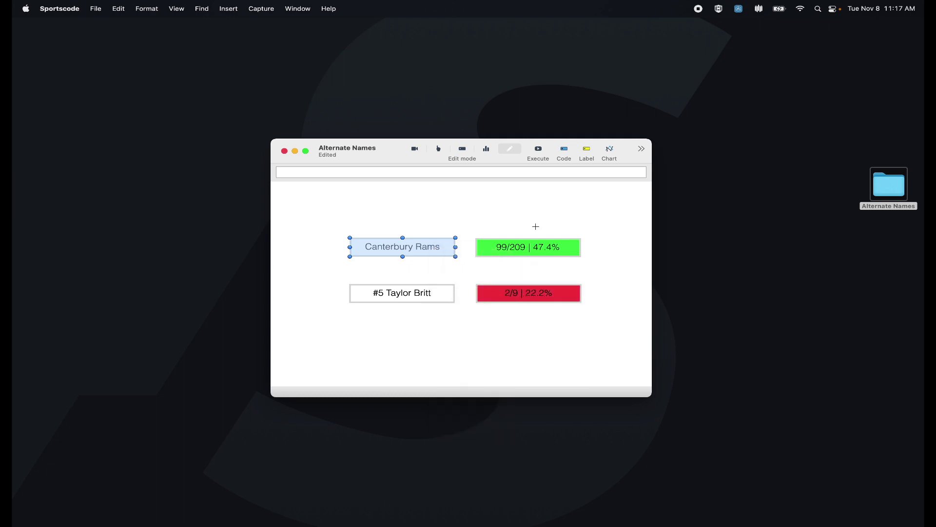
{"action": "double_click", "coordinate": [430, 301]}
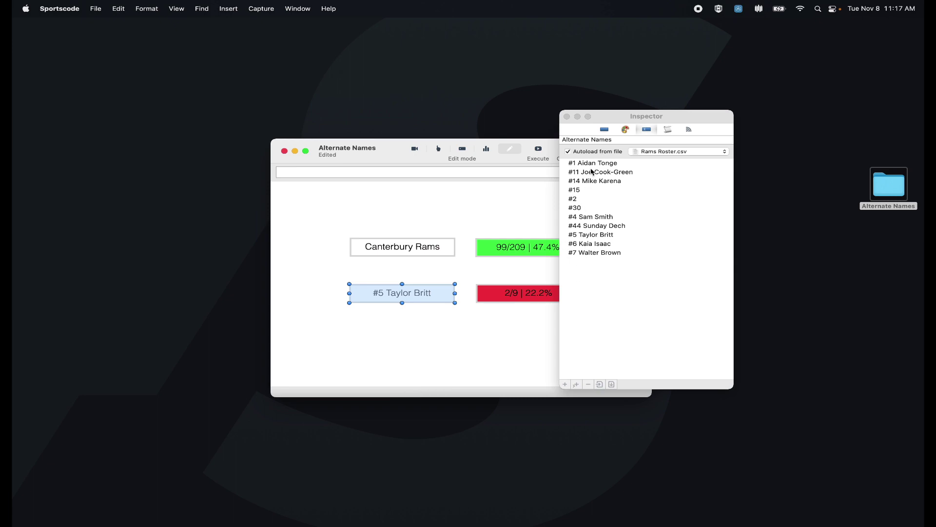
{"action": "left_click", "coordinate": [568, 385]}
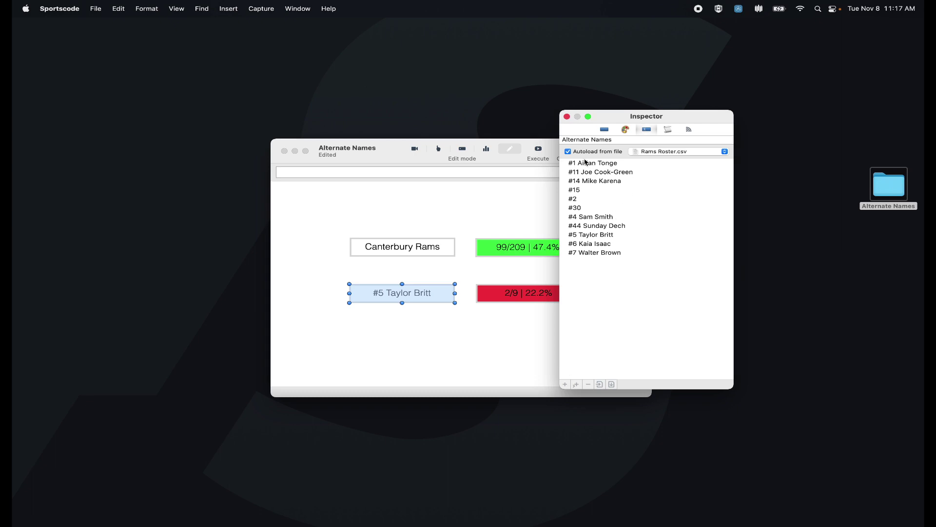
{"action": "key", "text": "alt+super+8"}
{"action": "key", "text": "alt+super+equal"}
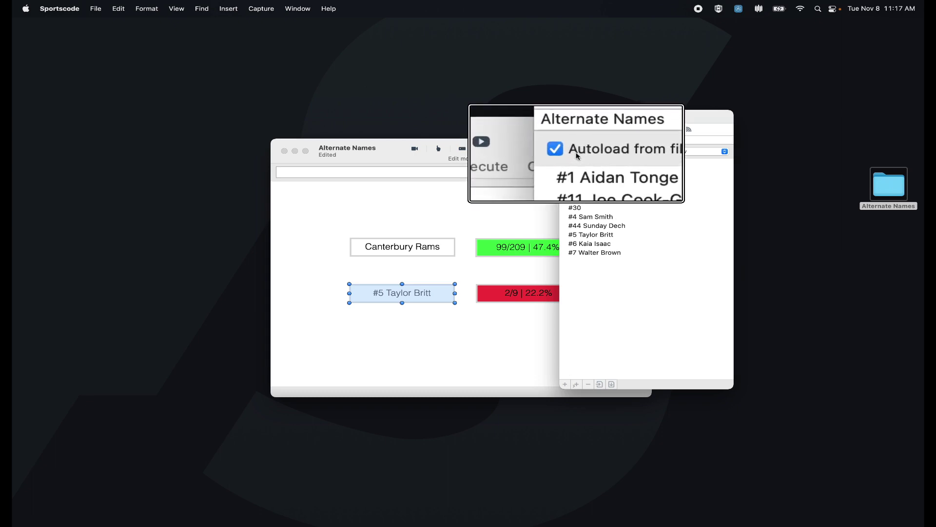
{"action": "key", "text": "alt+super+minus"}
{"action": "key", "text": "alt+super+minus"}
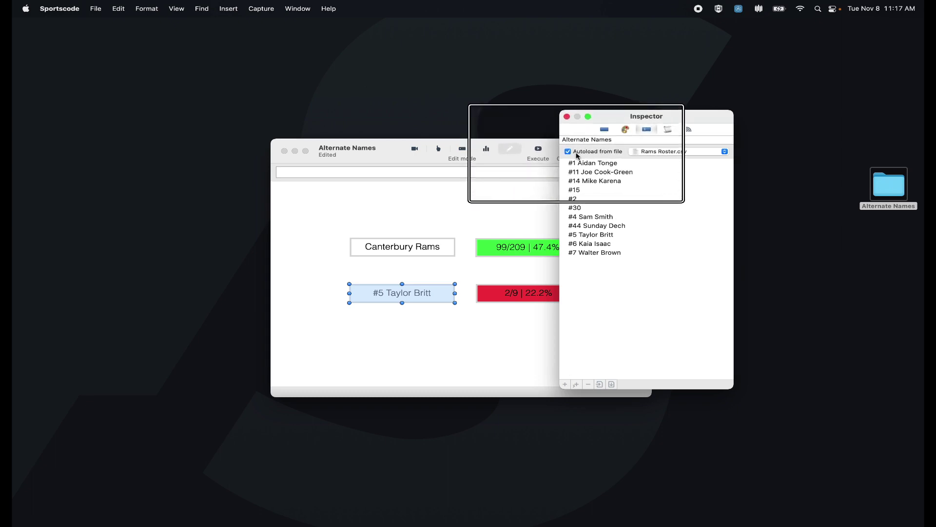
{"action": "key", "text": "alt+super+8"}
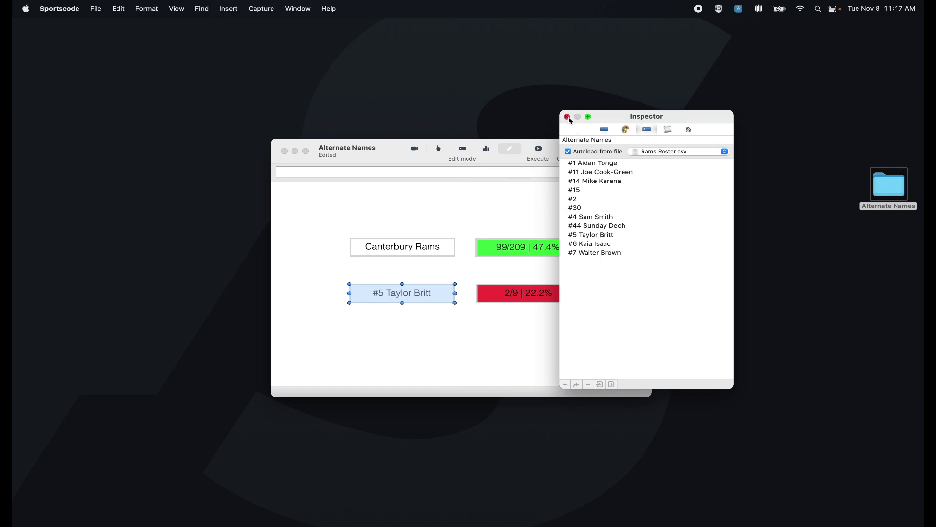
{"action": "left_click", "coordinate": [567, 116]}
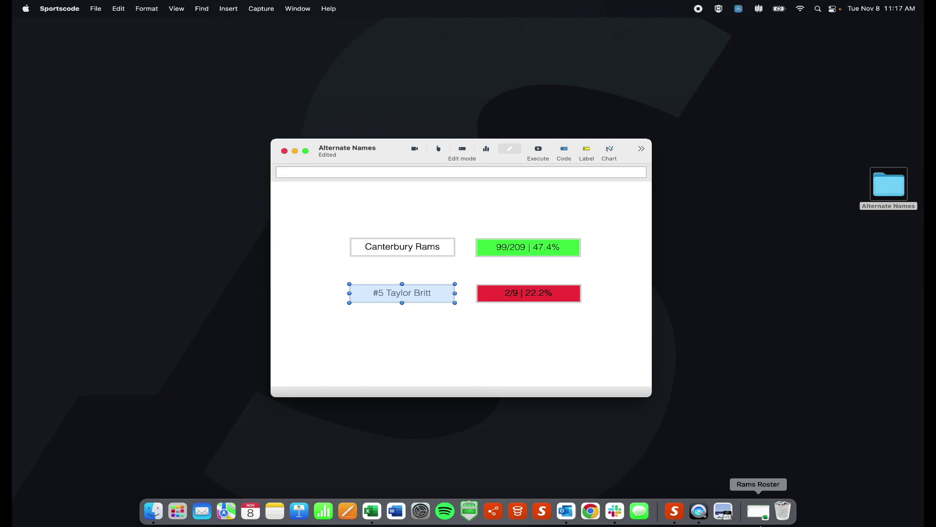
Step: Widen column A of the Rams Roster sheet, enter a new player's name in A12, and save
{"action": "left_click", "coordinate": [758, 515]}
{"action": "left_click_drag", "start_coordinate": [145, 148], "coordinate": [191, 148]}
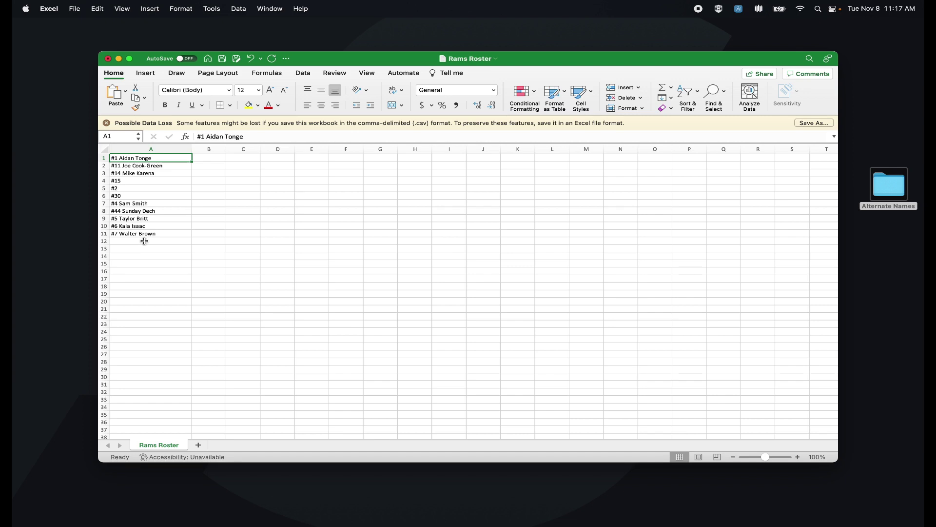
{"action": "left_click", "coordinate": [144, 242]}
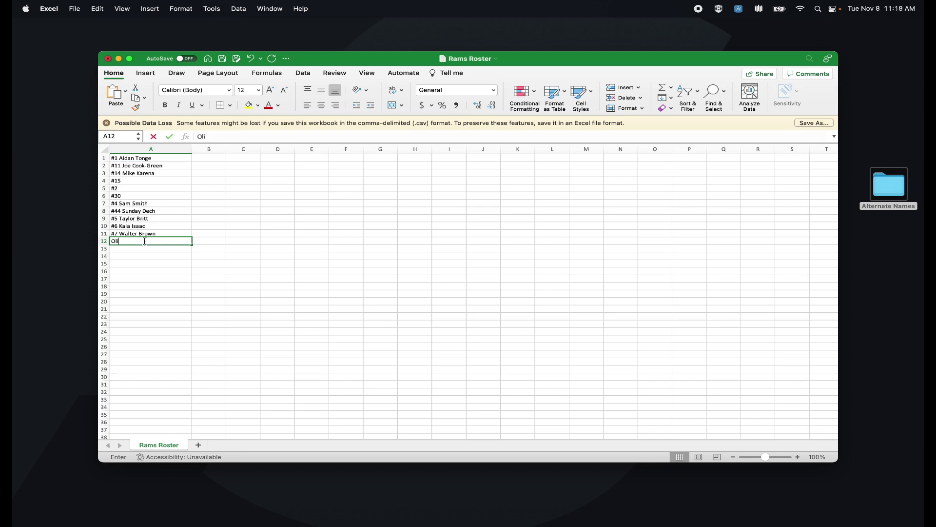
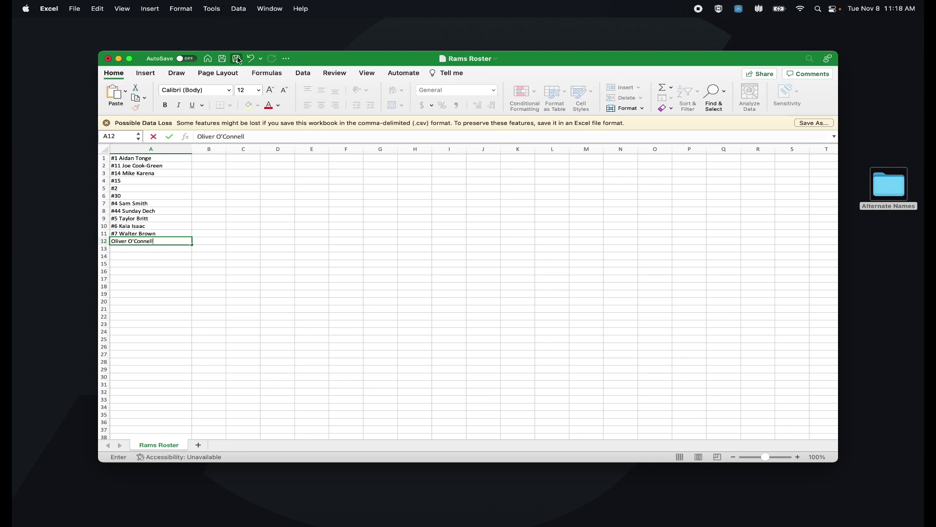
{"action": "left_click", "coordinate": [221, 59]}
Step: Close Rams Roster, check the player button's rename list, then return to report mode and close settings
{"action": "left_click", "coordinate": [107, 58]}
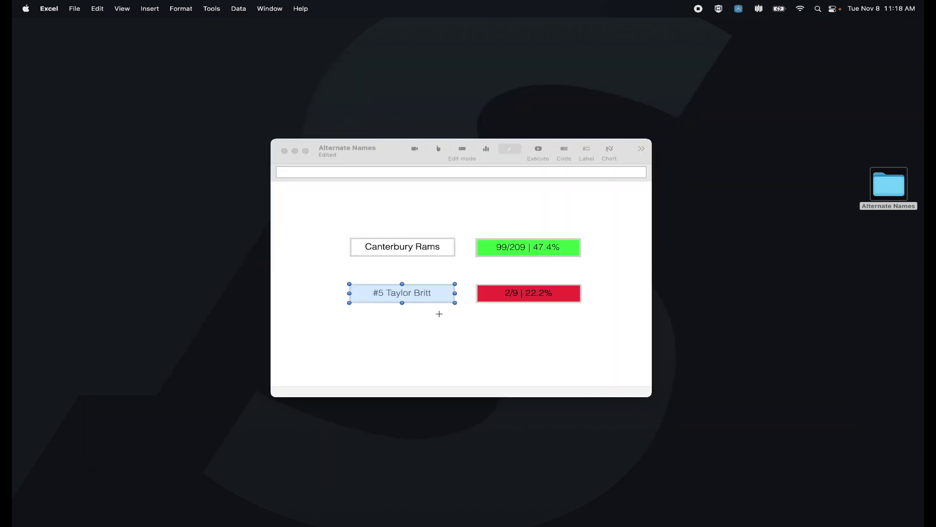
{"action": "right_click", "coordinate": [423, 295]}
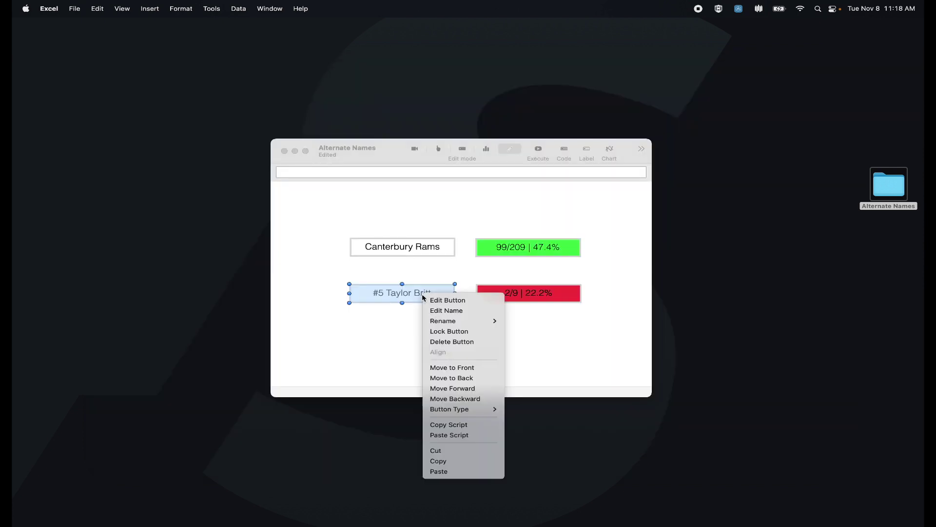
{"action": "mouse_move", "coordinate": [444, 322]}
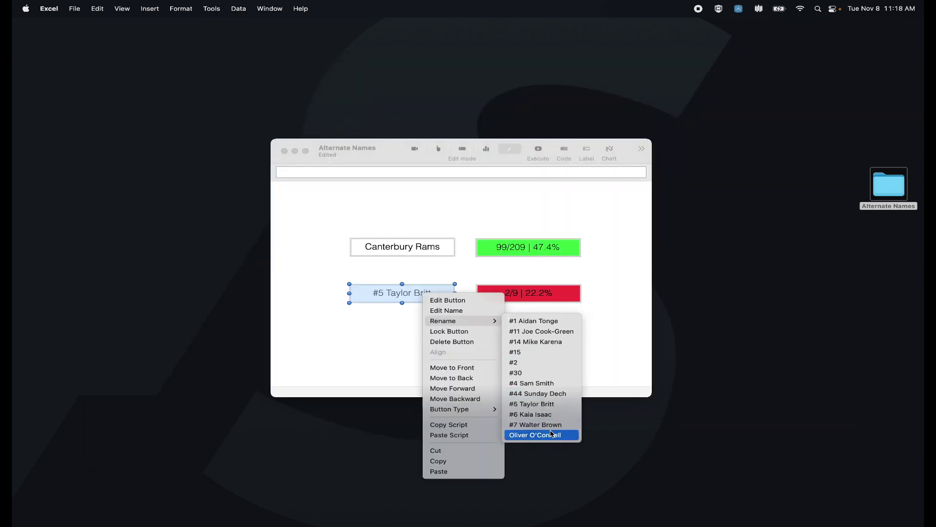
{"action": "left_click", "coordinate": [408, 294]}
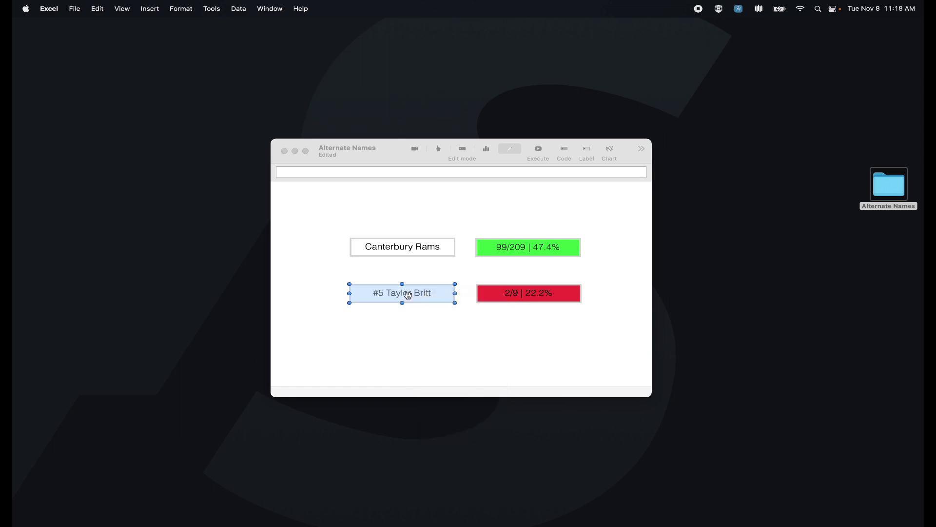
{"action": "left_click", "coordinate": [487, 148]}
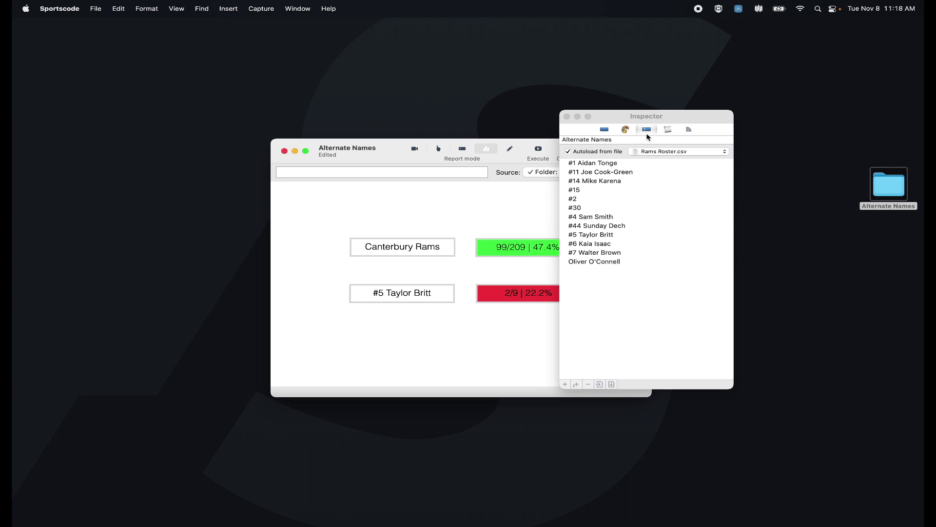
{"action": "left_click", "coordinate": [567, 117]}
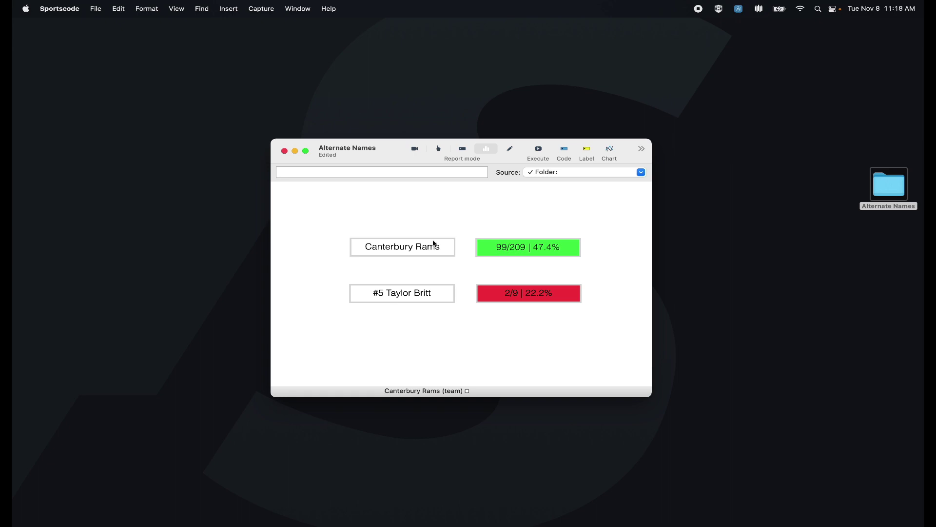
Step: In edit mode, verify the Canterbury Rams button has ID team and five alternate names
{"action": "left_click", "coordinate": [508, 148]}
{"action": "double_click", "coordinate": [414, 248]}
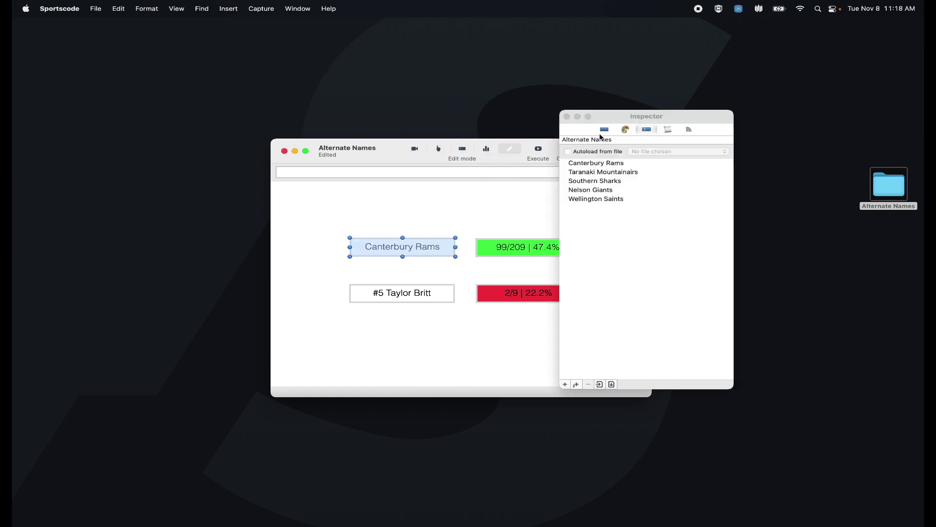
{"action": "left_click", "coordinate": [604, 129]}
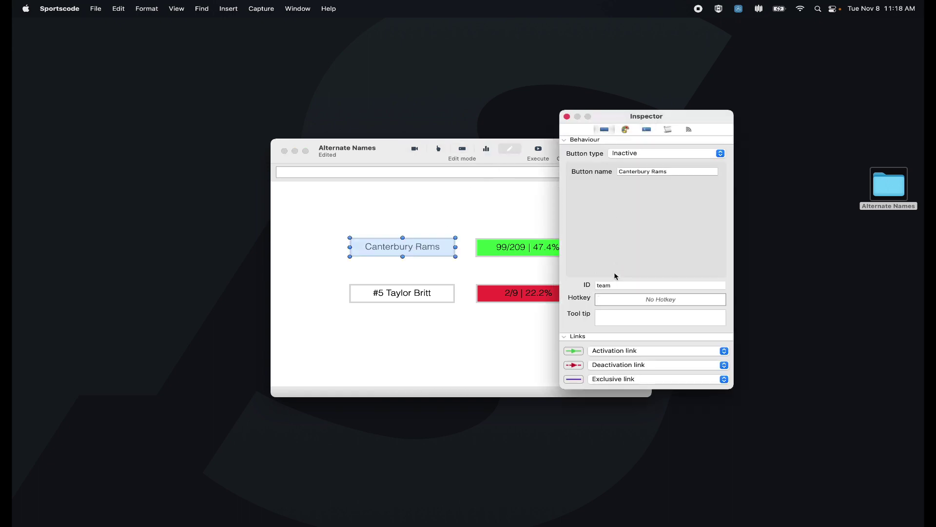
{"action": "left_click", "coordinate": [567, 117]}
{"action": "left_click", "coordinate": [546, 211]}
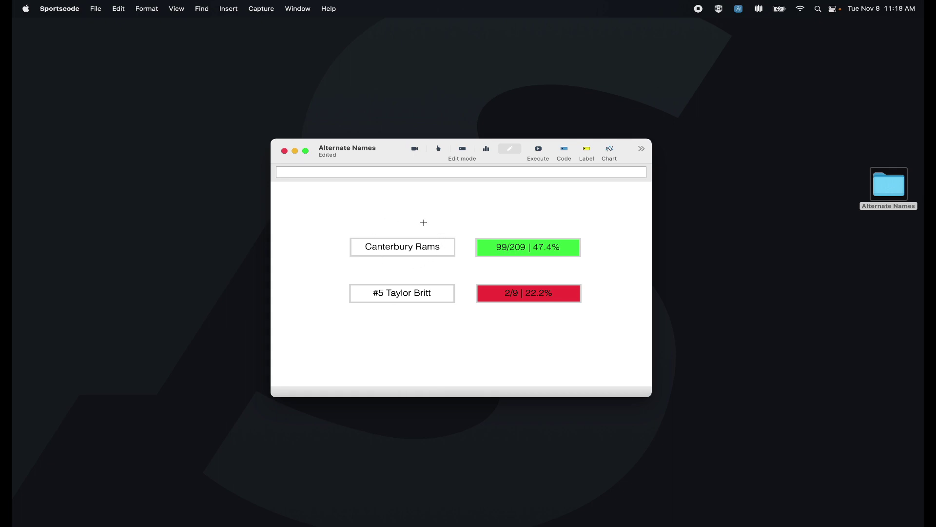
{"action": "double_click", "coordinate": [483, 247]}
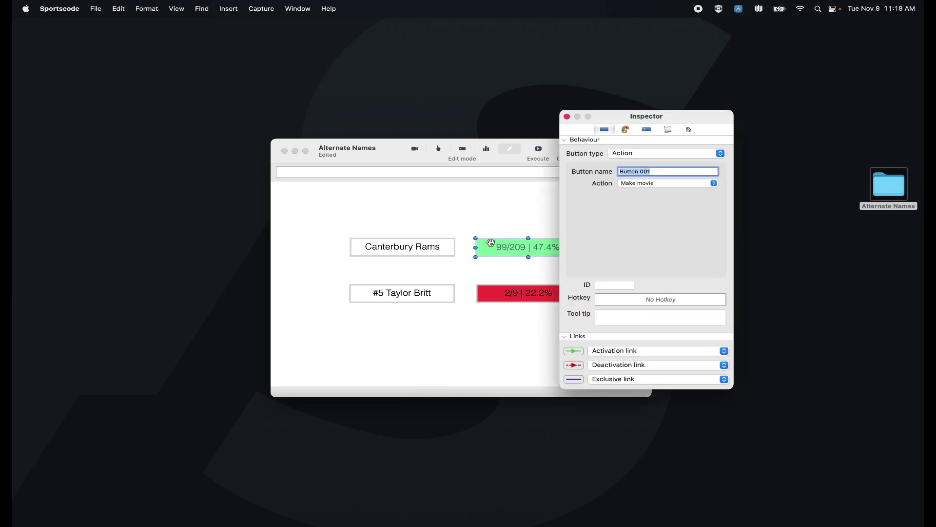
{"action": "left_click", "coordinate": [667, 129]}
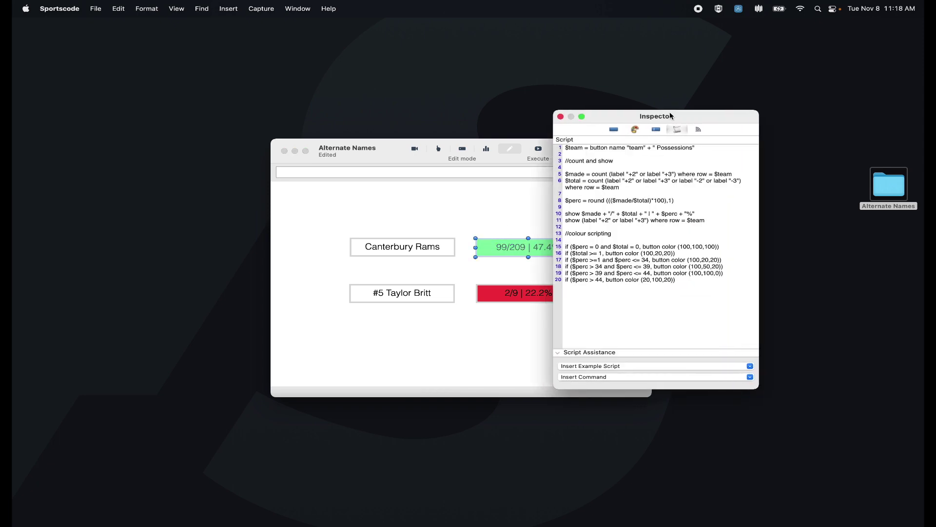
{"action": "left_click_drag", "start_coordinate": [550, 147], "coordinate": [638, 147]}
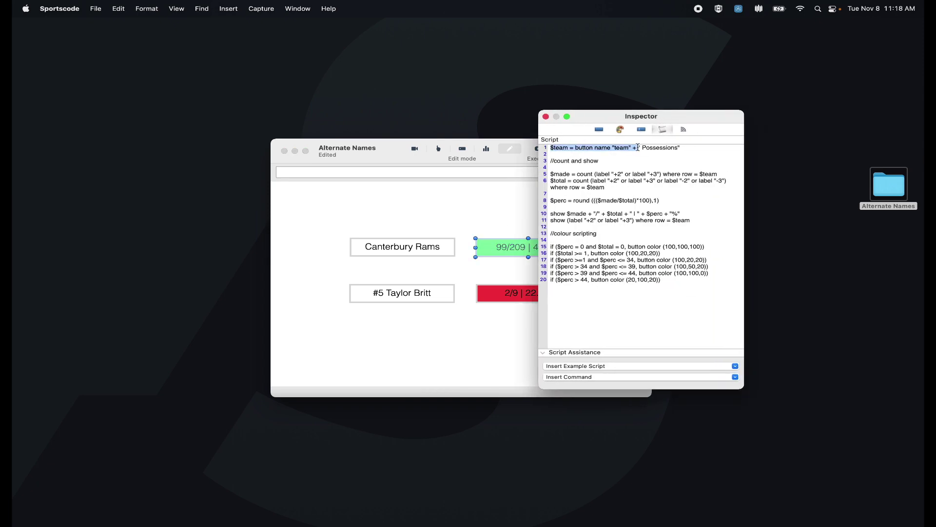
{"action": "left_click", "coordinate": [632, 148]}
{"action": "double_click", "coordinate": [622, 147]}
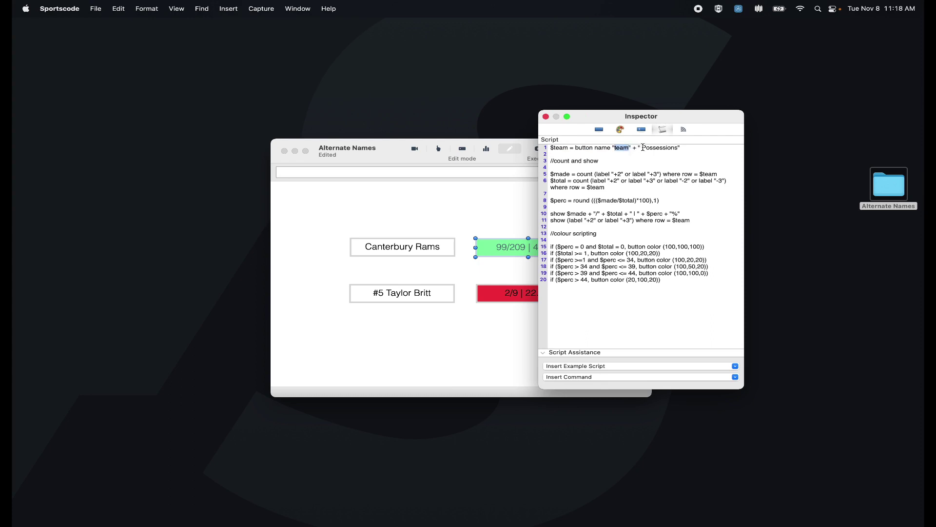
{"action": "left_click_drag", "start_coordinate": [643, 148], "coordinate": [677, 147]}
{"action": "left_click_drag", "start_coordinate": [644, 148], "coordinate": [722, 173]}
{"action": "left_click_drag", "start_coordinate": [586, 187], "coordinate": [606, 187]}
Step: Rename the Canterbury Rams button to Taranaki Mountainairs and return to report mode
{"action": "left_click", "coordinate": [546, 116]}
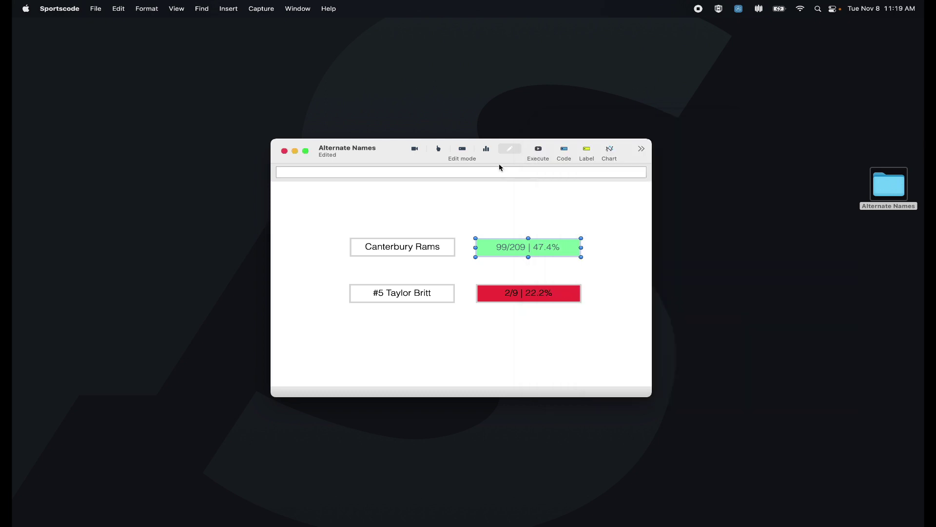
{"action": "right_click", "coordinate": [413, 252]}
{"action": "mouse_move", "coordinate": [469, 278]}
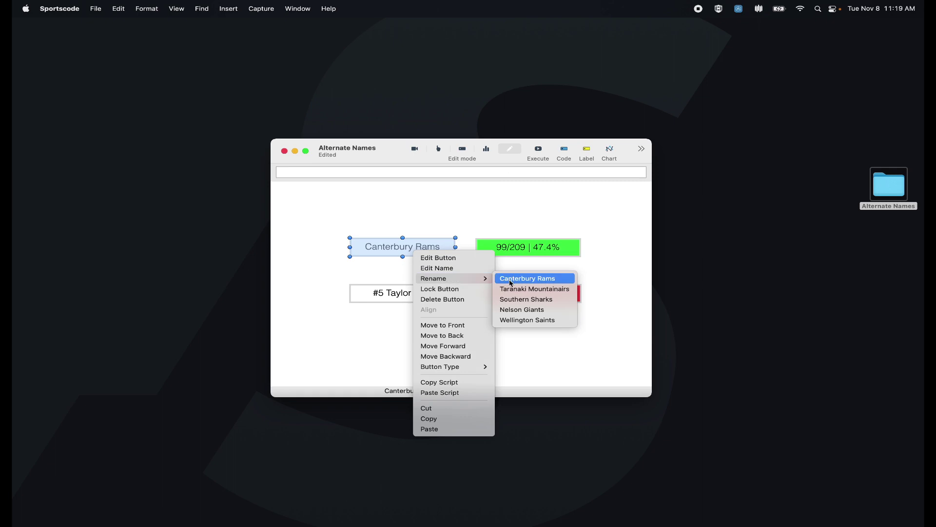
{"action": "left_click", "coordinate": [515, 290]}
{"action": "left_click", "coordinate": [486, 149]}
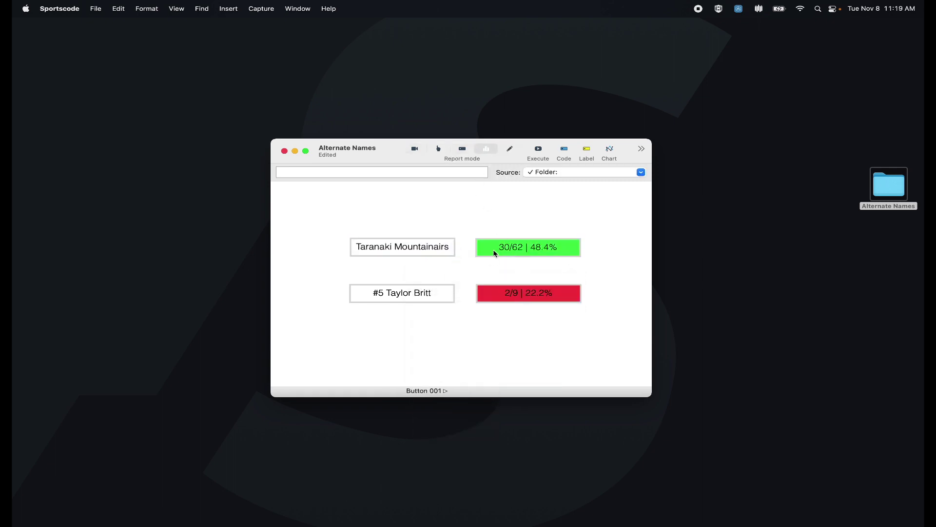
Step: Rename the team button to Southern Sharks, then Wellington Saints, then Nelson Giants
{"action": "right_click", "coordinate": [424, 250]}
{"action": "mouse_move", "coordinate": [443, 272]}
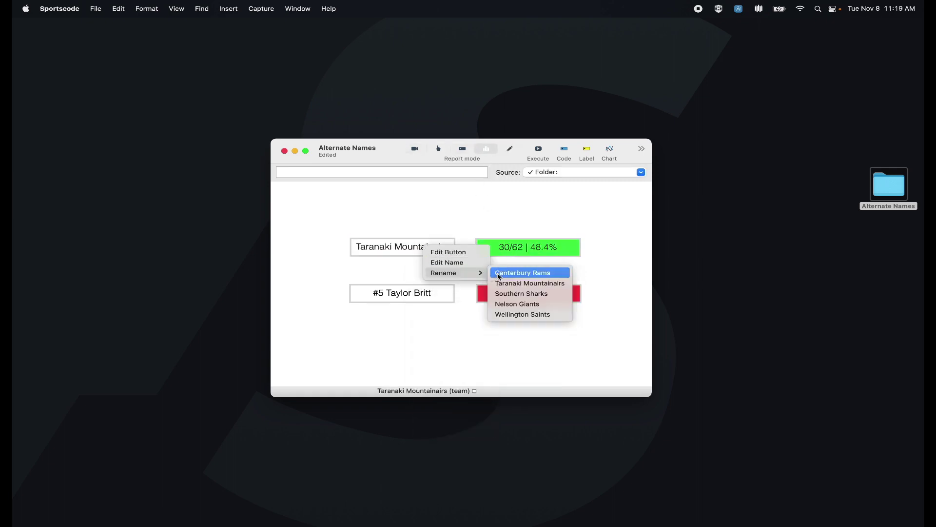
{"action": "left_click", "coordinate": [522, 294]}
{"action": "right_click", "coordinate": [414, 249]}
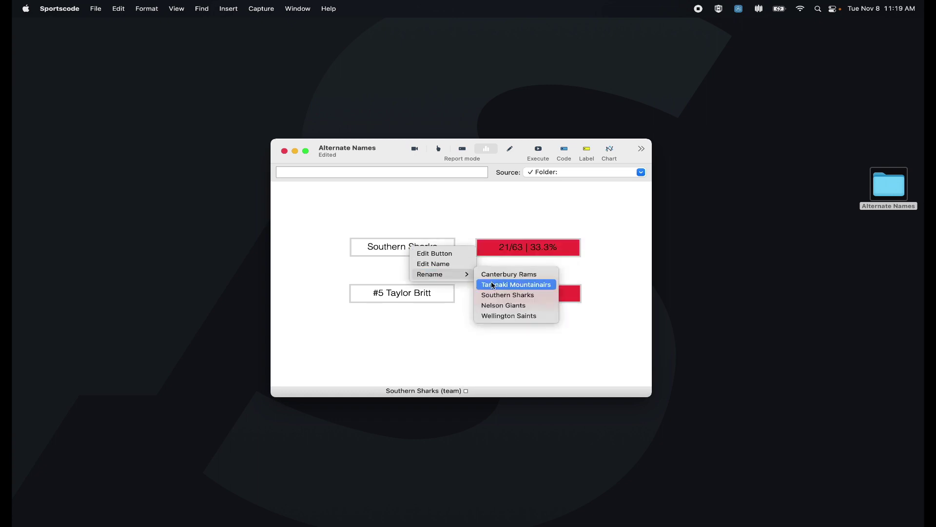
{"action": "left_click", "coordinate": [497, 315]}
{"action": "right_click", "coordinate": [422, 252]}
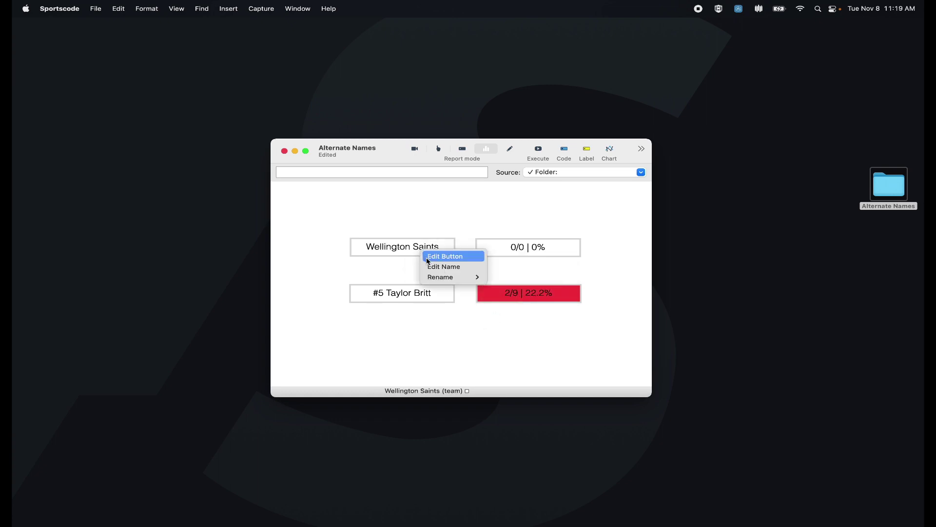
{"action": "left_click", "coordinate": [516, 307]}
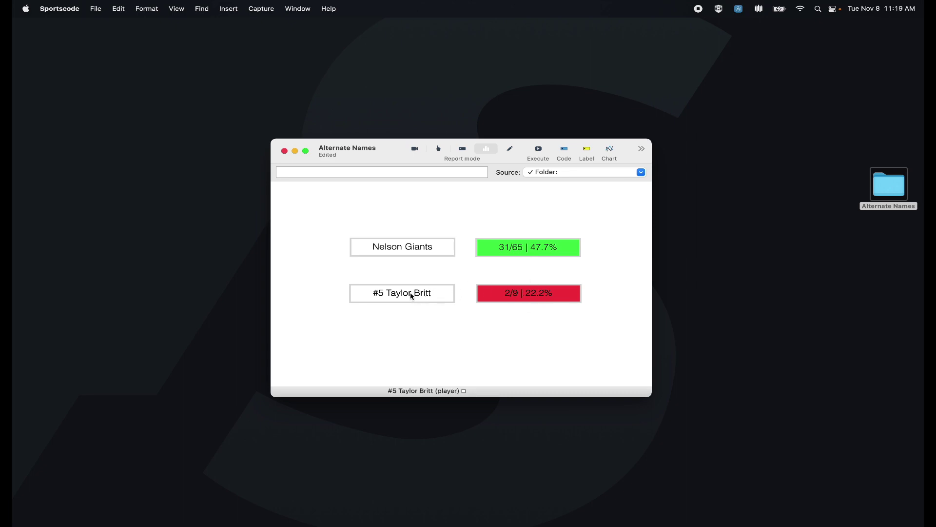
Step: Rename the player button to roster player #1, then #11, then #14
{"action": "right_click", "coordinate": [412, 293]}
{"action": "mouse_move", "coordinate": [430, 319]}
{"action": "left_click", "coordinate": [494, 319]}
{"action": "right_click", "coordinate": [415, 291]}
{"action": "mouse_move", "coordinate": [466, 316]}
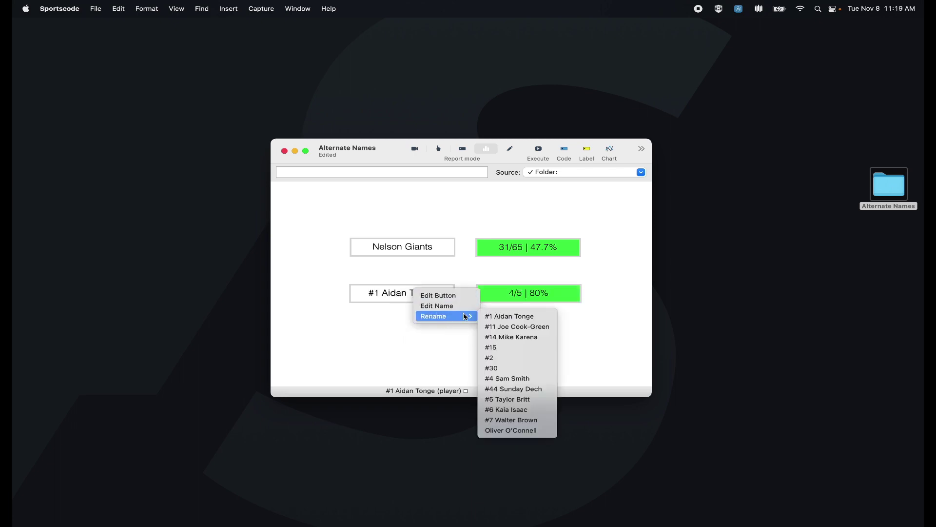
{"action": "left_click", "coordinate": [517, 327]}
{"action": "right_click", "coordinate": [427, 294]}
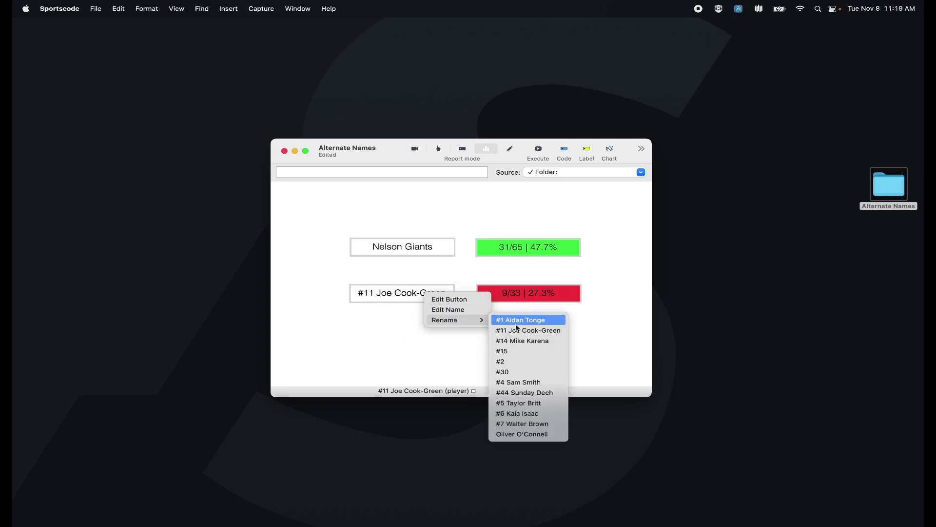
{"action": "left_click", "coordinate": [523, 341]}
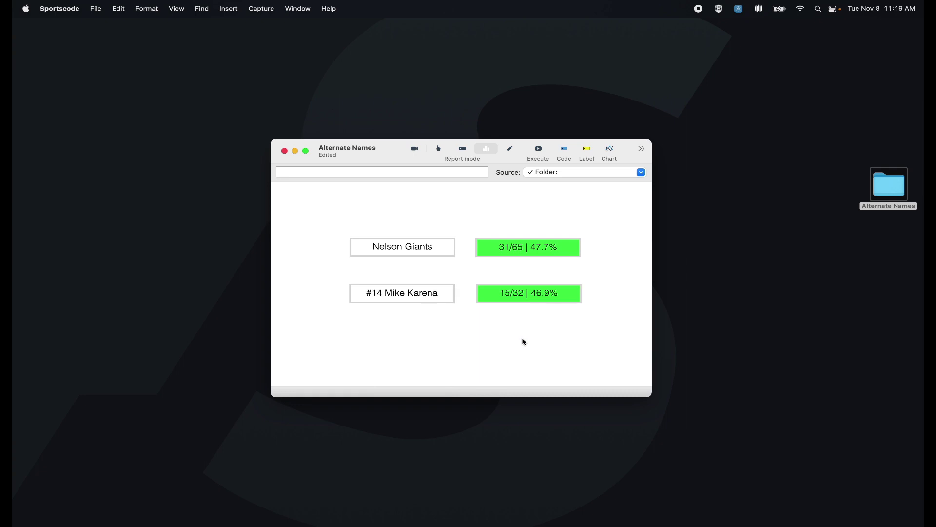